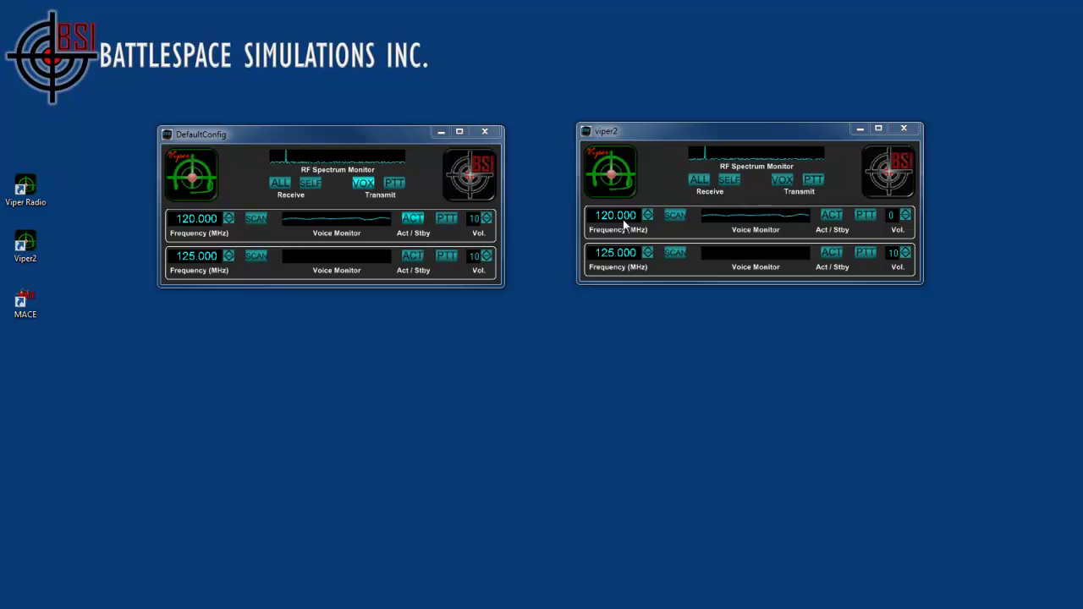
Step: Open DIS Settings for the DefaultConfig radio and place it below that radio
right_click(424, 177)
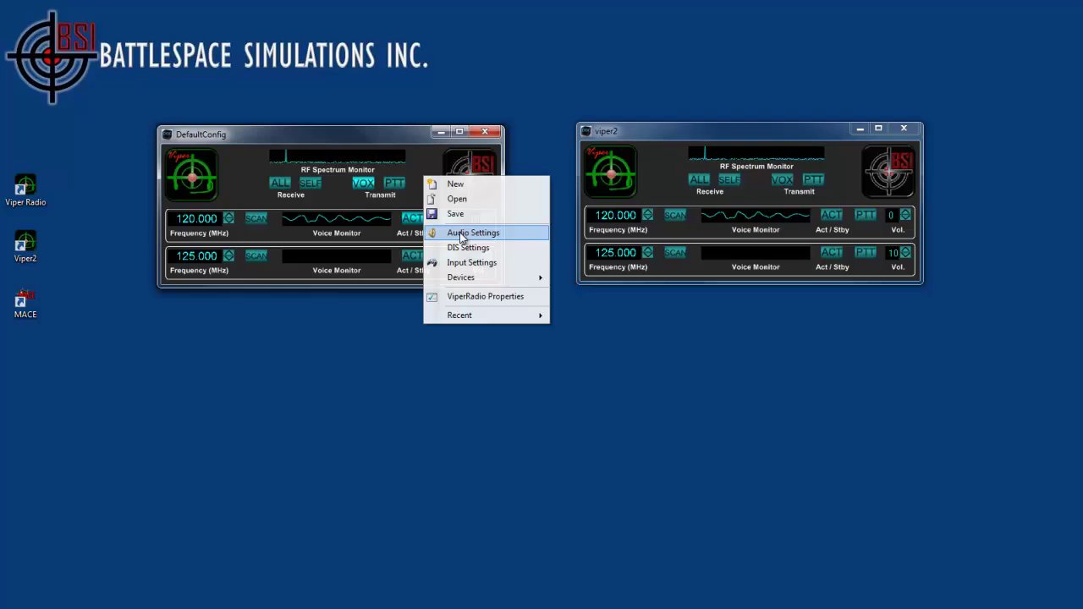
click(460, 248)
drag(367, 133, 392, 335)
Step: Open DIS Settings for the viper2 radio and place it below viper2
right_click(666, 186)
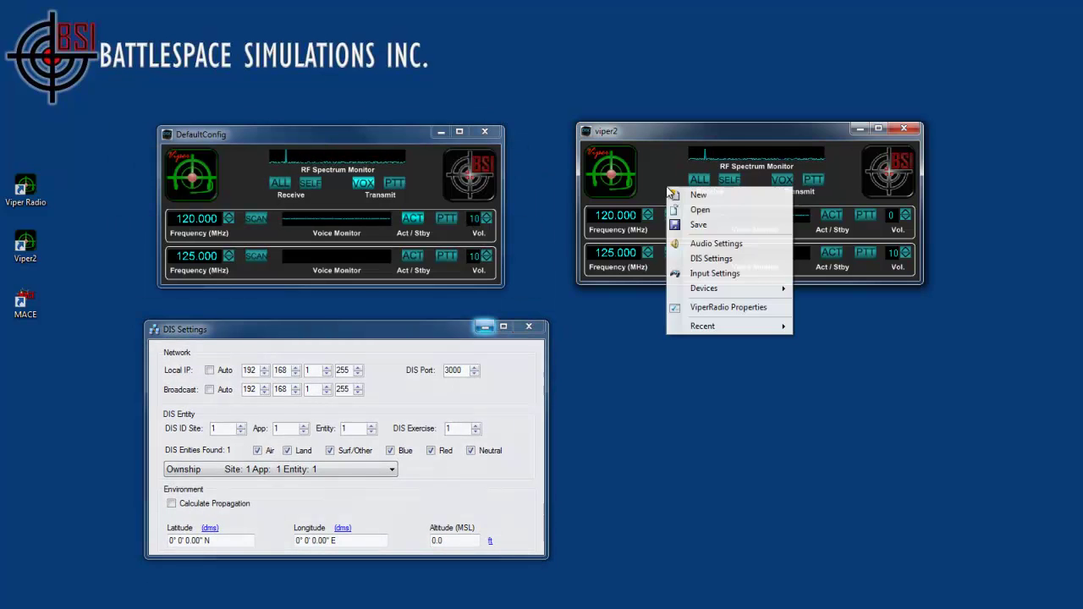
click(718, 258)
drag(415, 144, 860, 340)
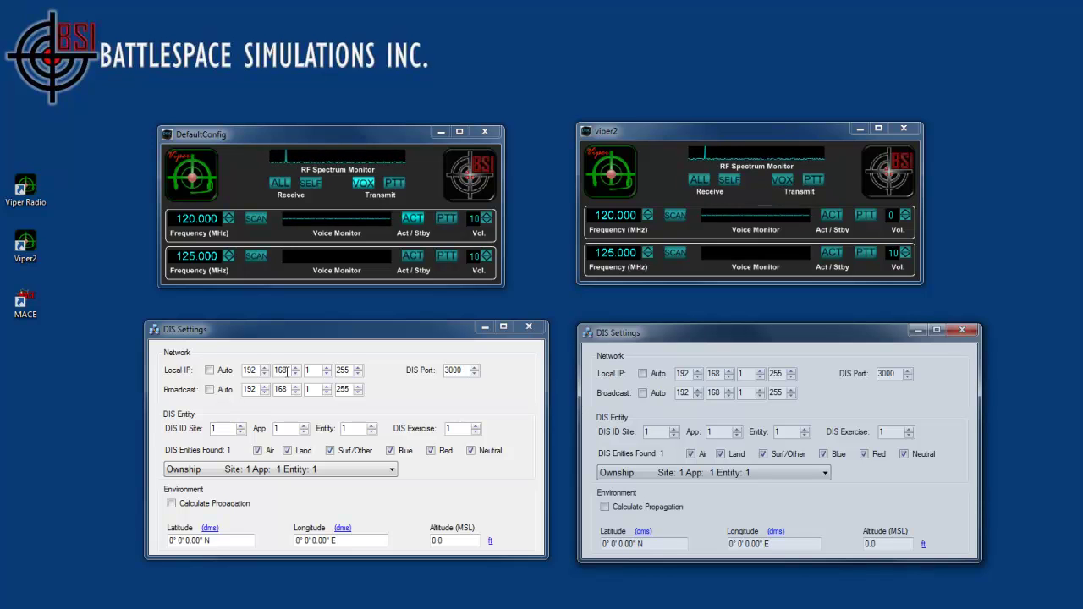
Step: Tick Local IP Auto (192.168.1.173) and set DefaultConfig's broadcast address to 192.168.1.255
click(209, 373)
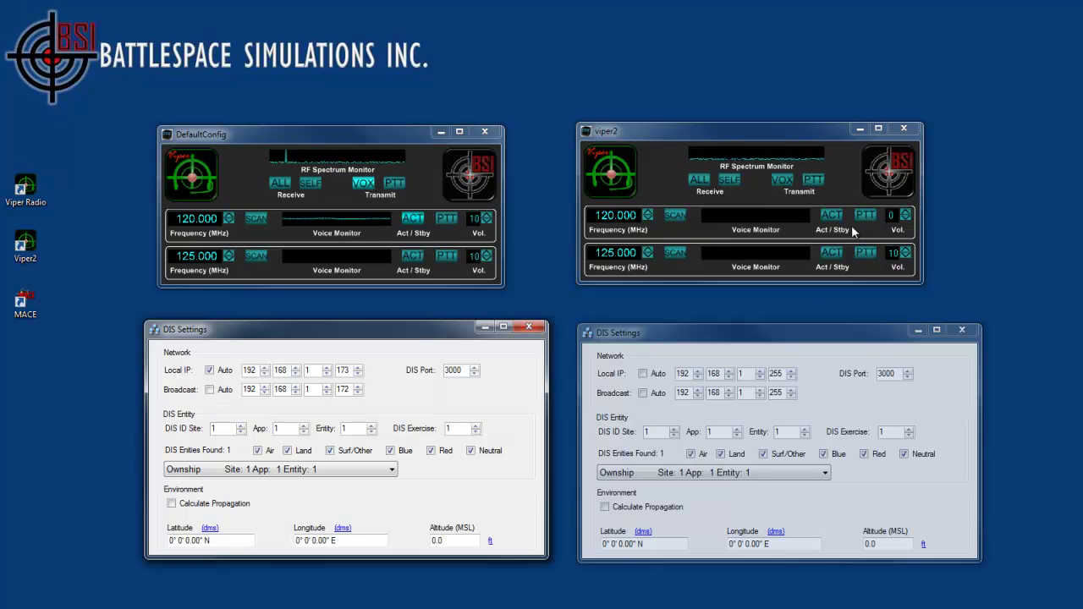
click(358, 387)
click(319, 371)
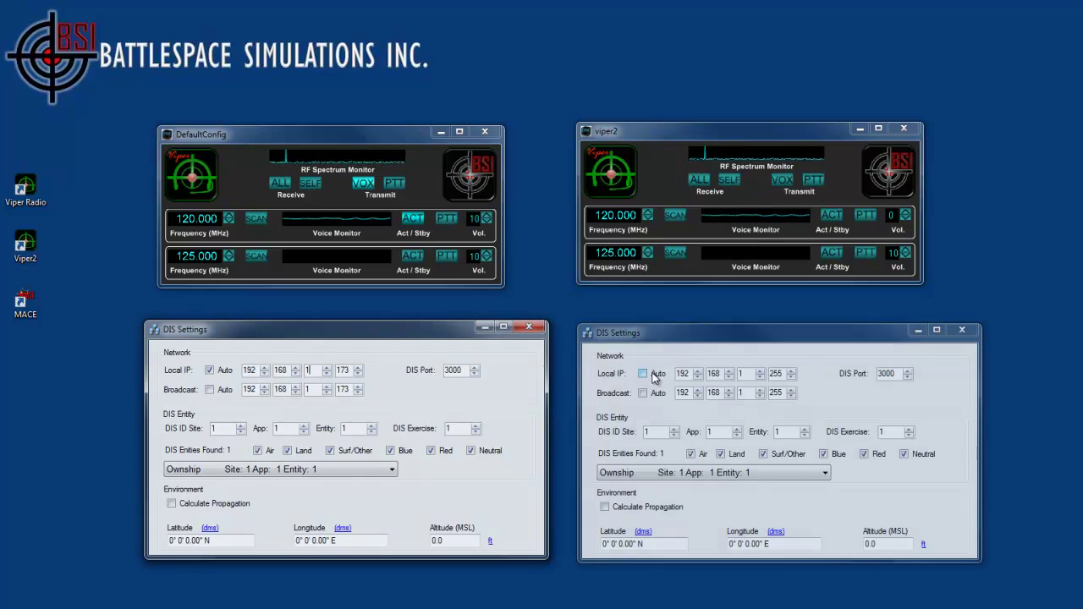
double_click(347, 390)
text(2)
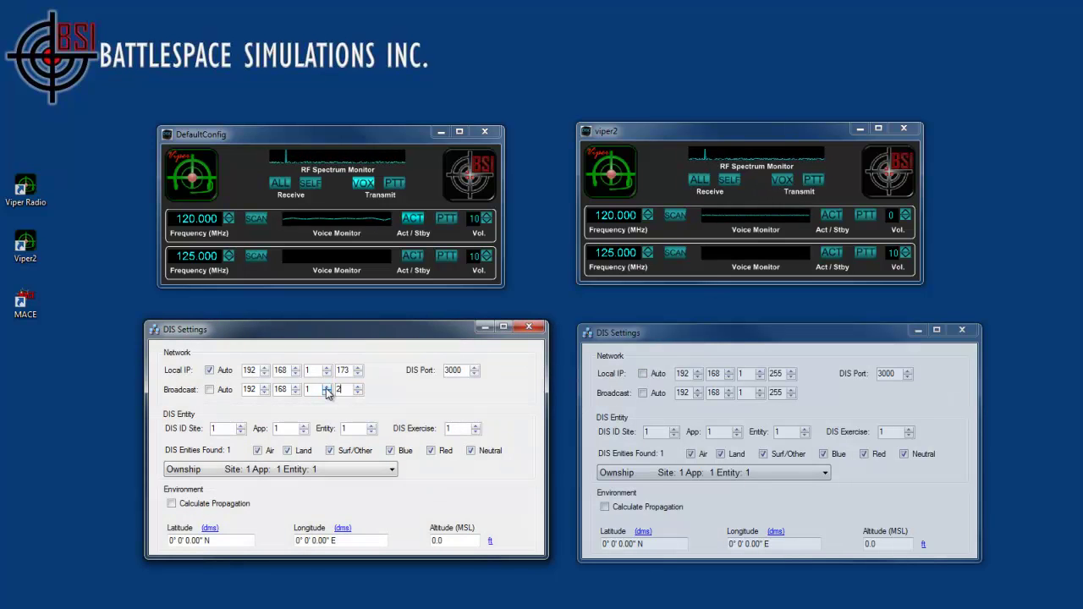
text(55)
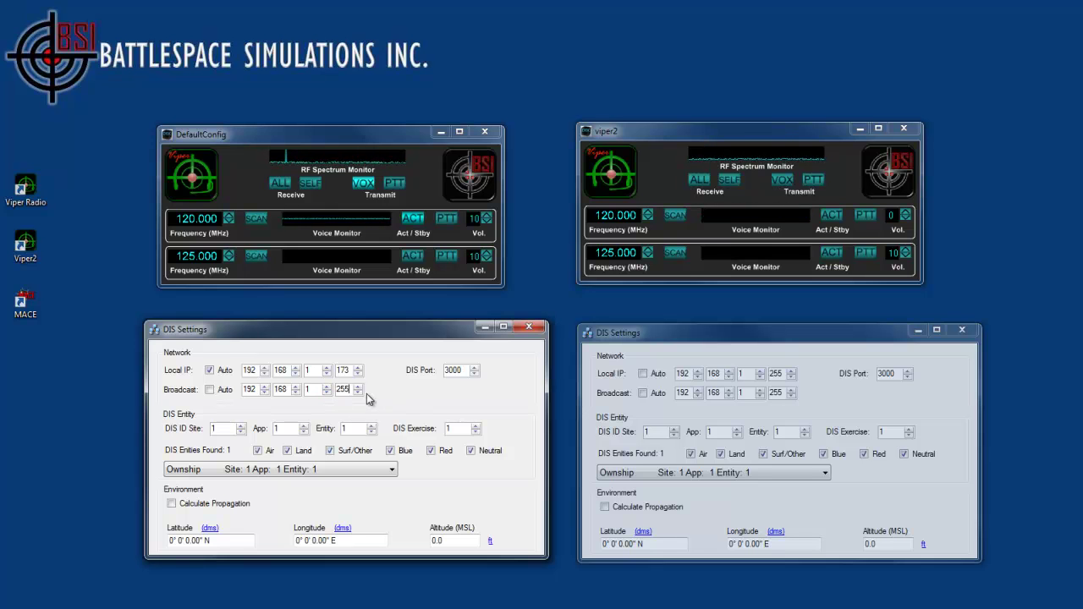
click(311, 371)
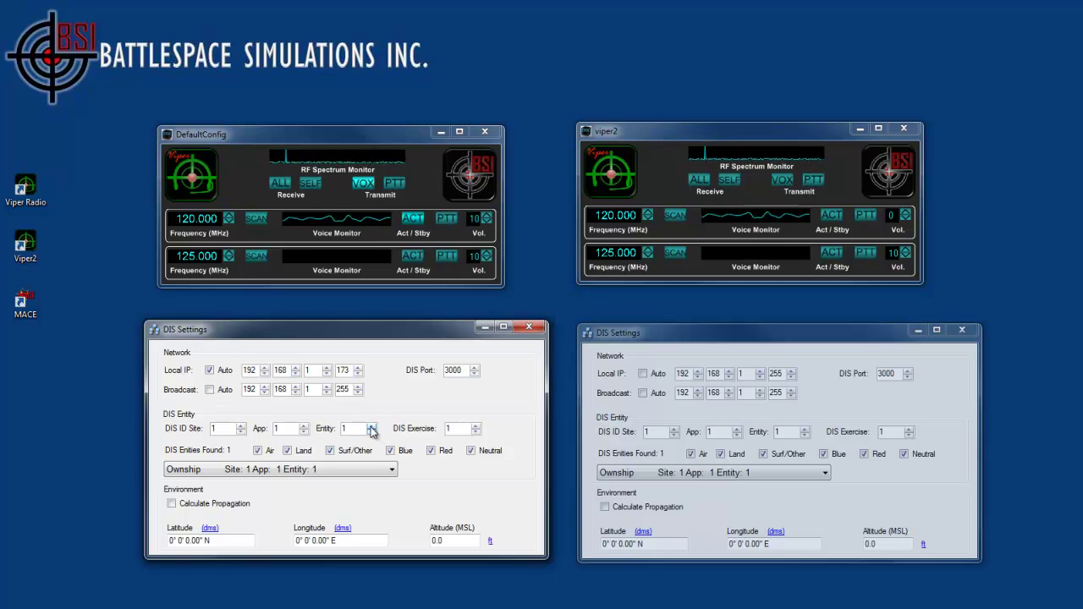
Step: Raise viper2's DIS Entity number from 1 to 2
click(805, 430)
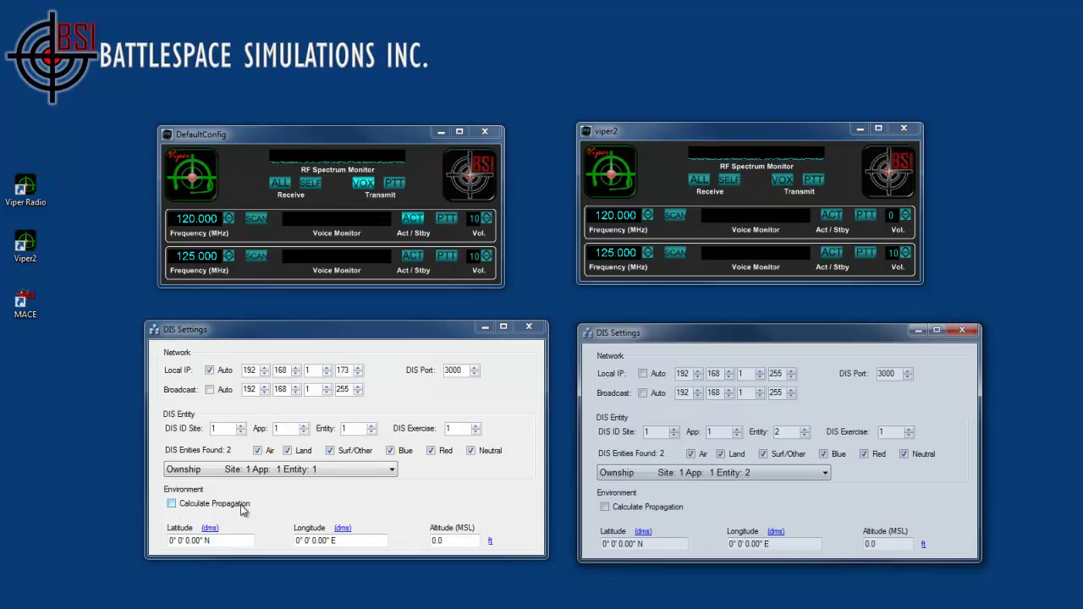
Step: Tick Calculate Propagation for both DefaultConfig and viper2
click(172, 504)
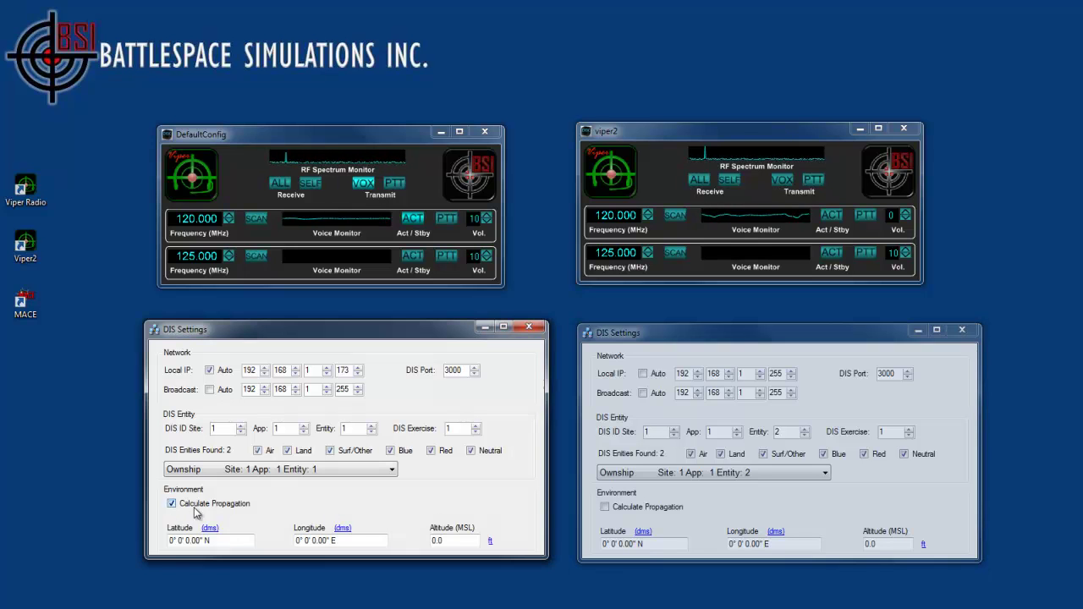
click(604, 507)
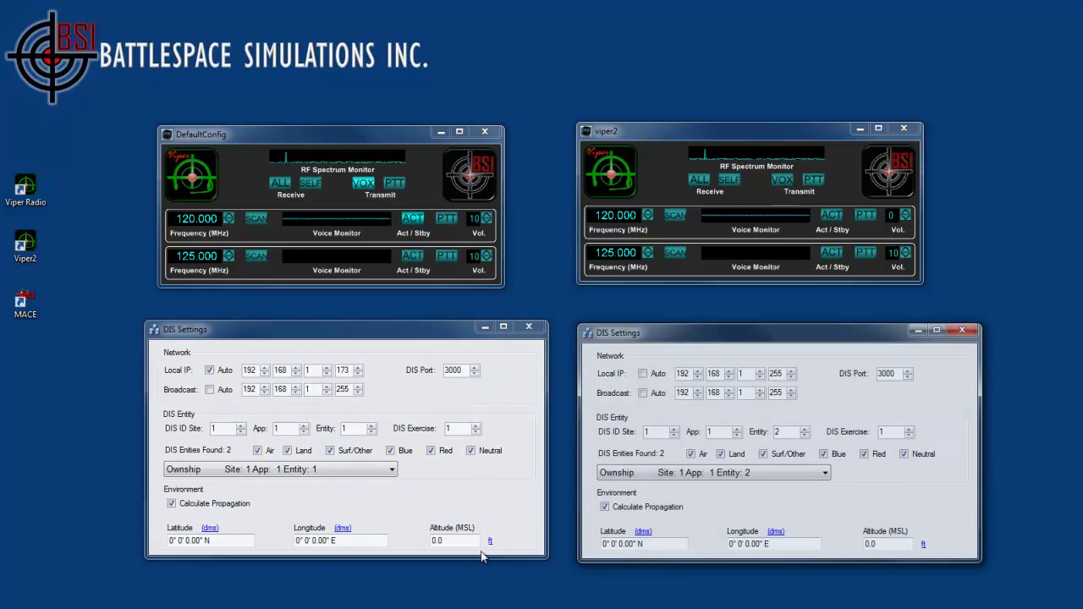
Step: Enter DefaultConfig's position as latitude 30° N, longitude 80° W, altitude 5000
click(170, 540)
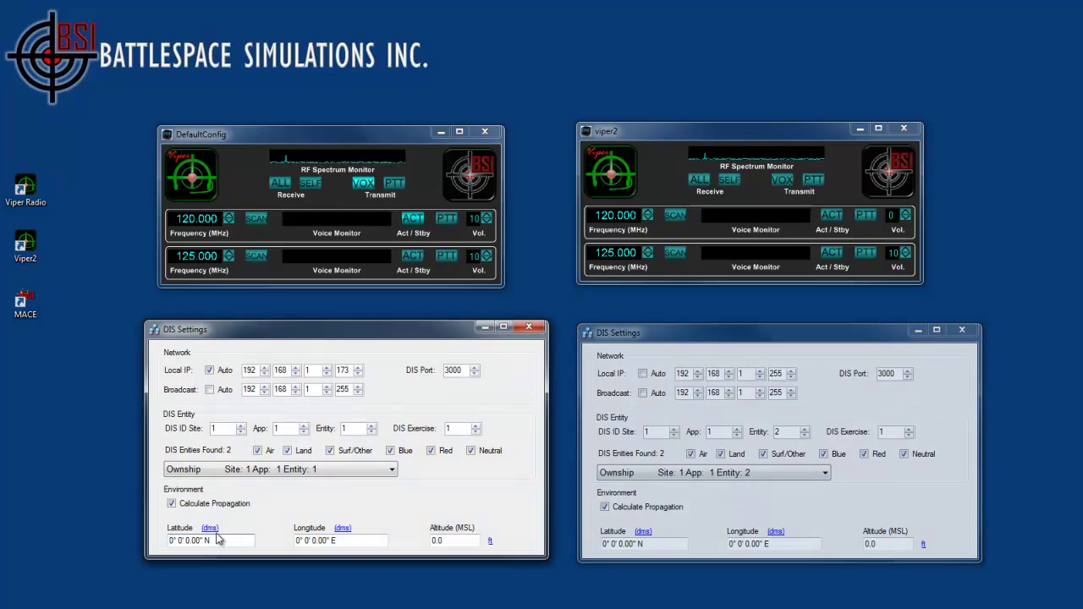
text(3)
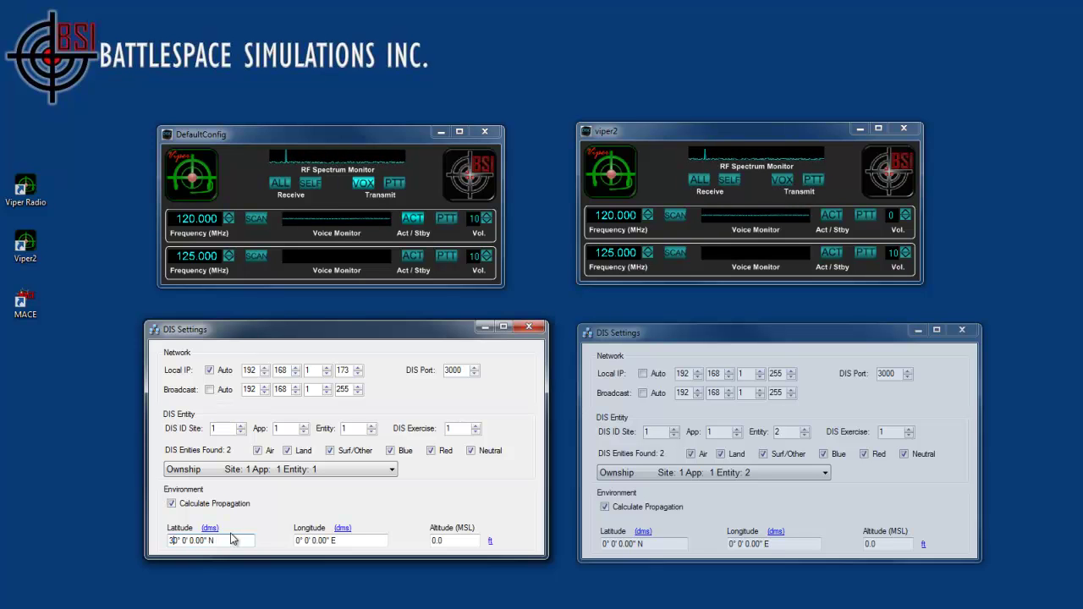
click(297, 539)
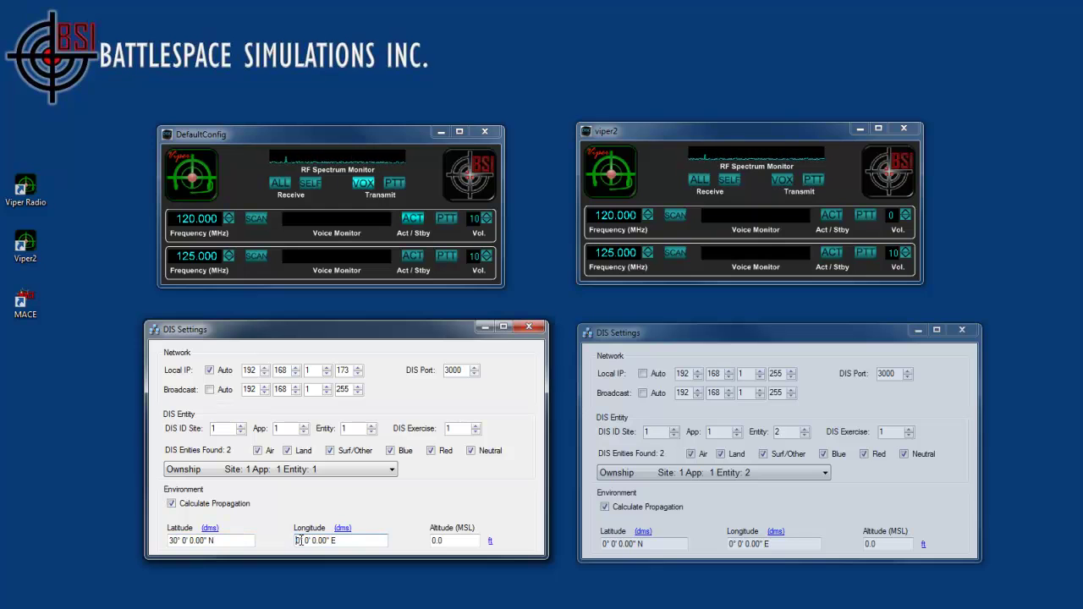
text(8)
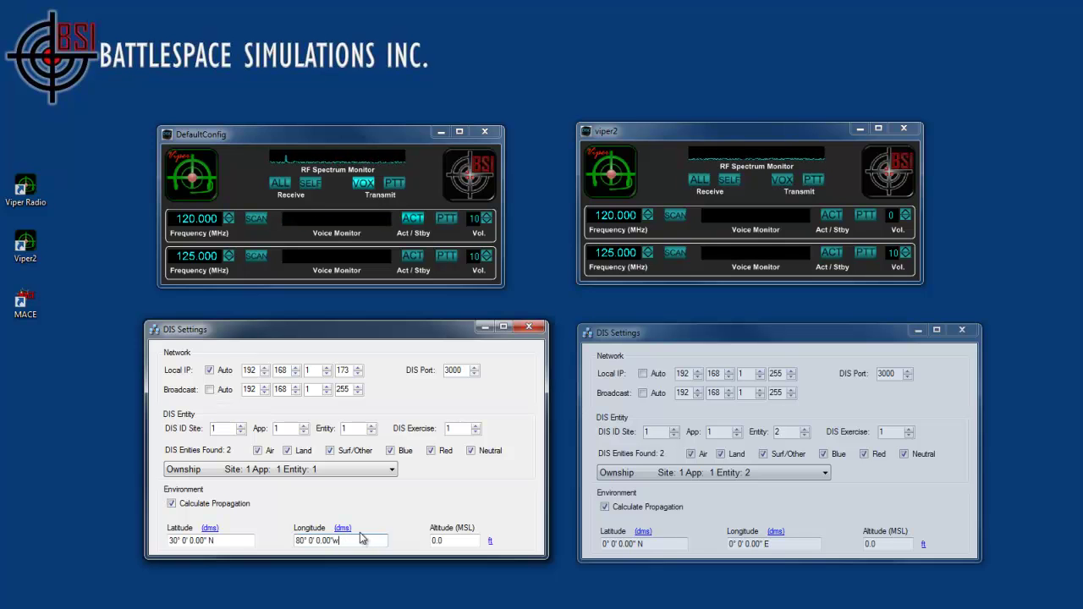
click(458, 540)
drag(450, 542, 426, 545)
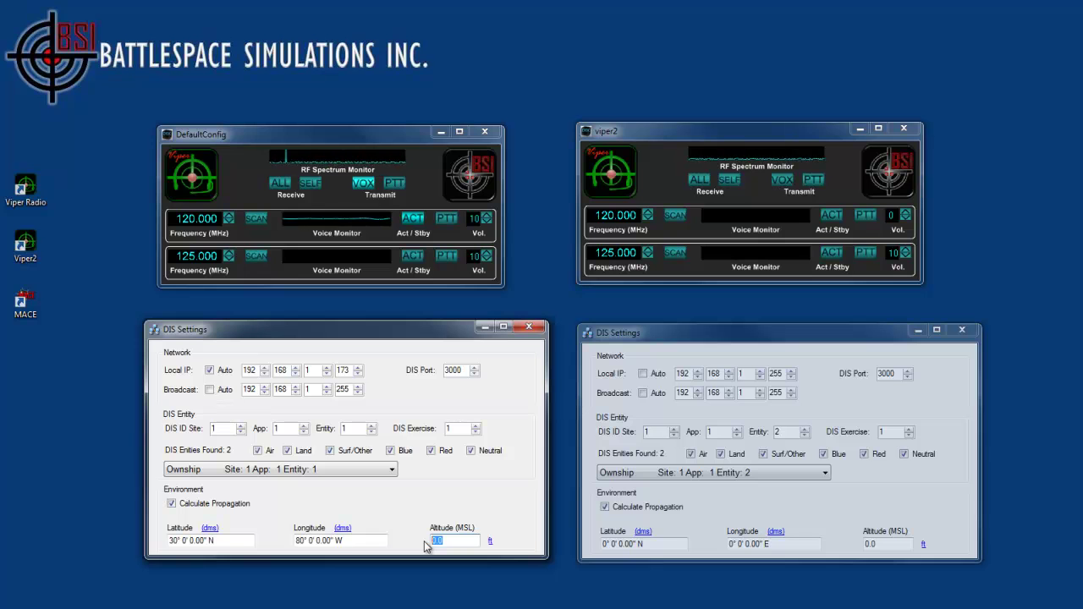
click(652, 544)
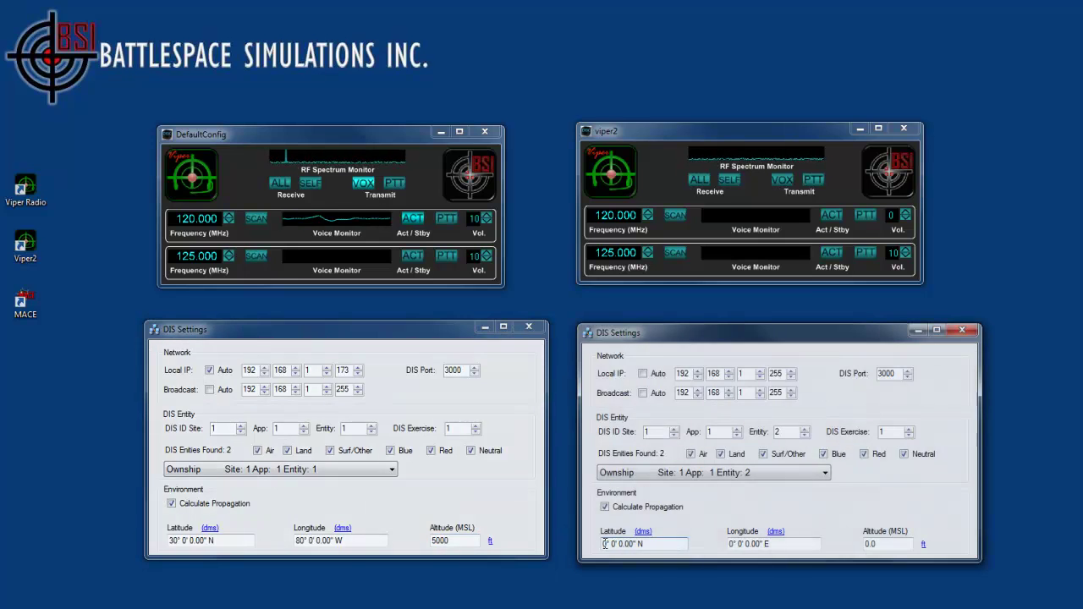
Step: Set viper2's latitude to 30° N and enter initial longitude and altitude values
text(32)
key(BackSpace)
click(731, 544)
text(8)
double_click(880, 546)
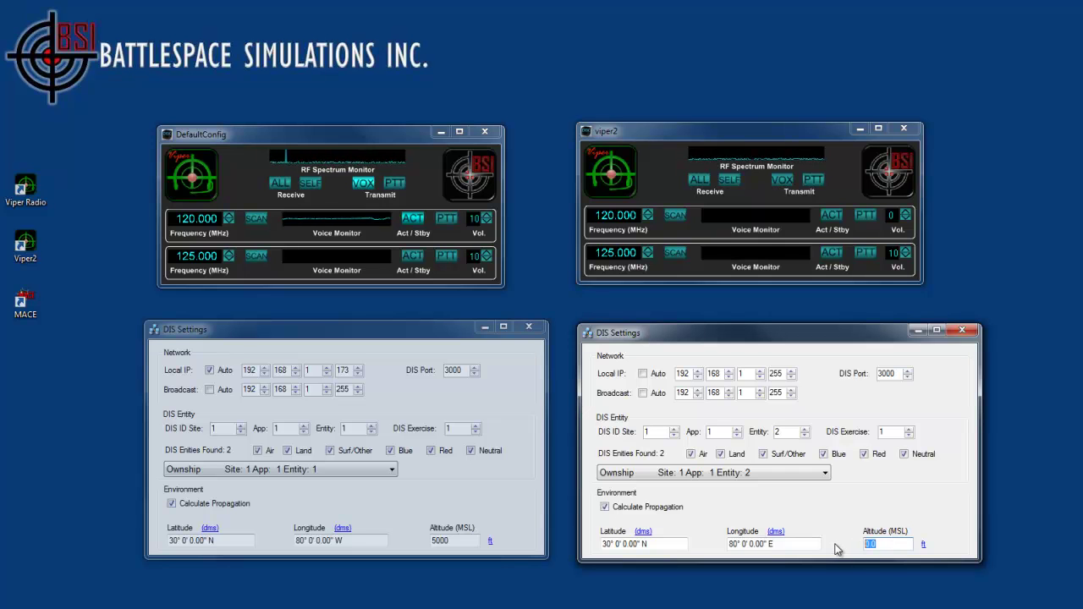
text(1200)
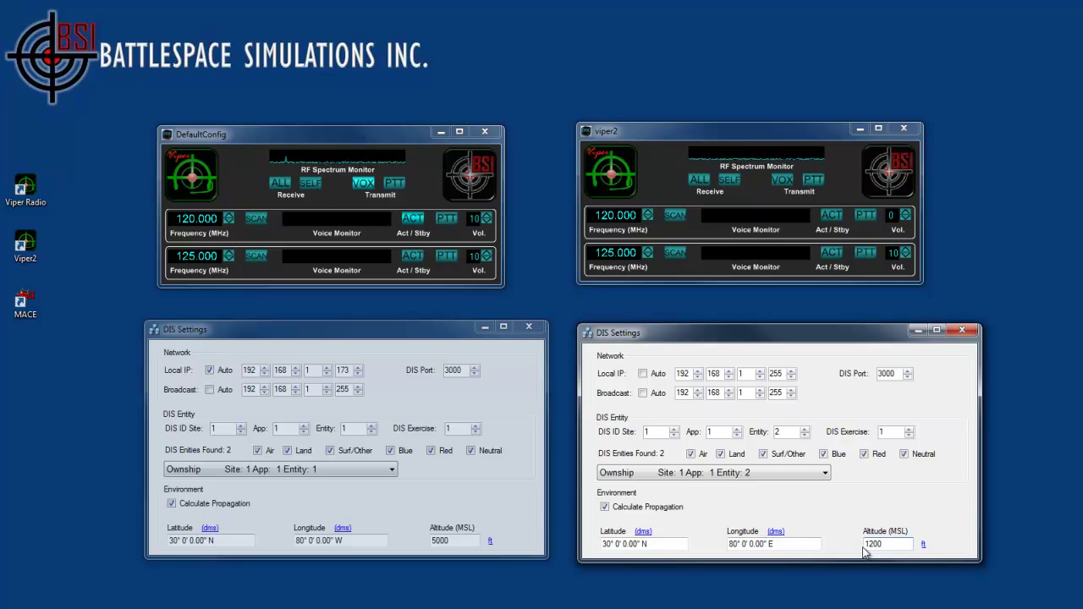
Step: Change viper2's longitude to 81° W and its altitude to 5000
click(806, 544)
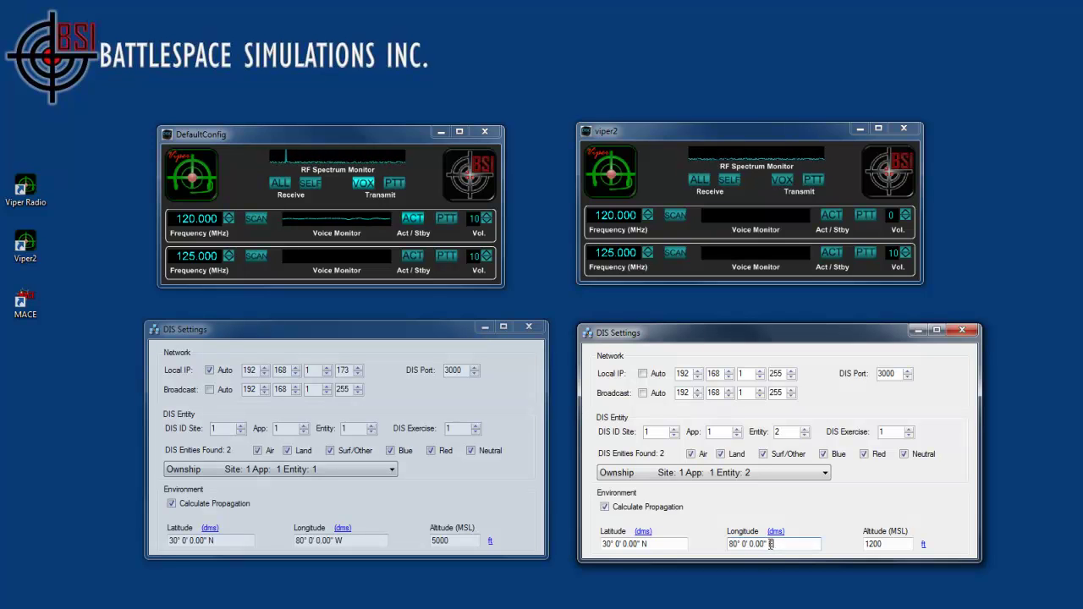
double_click(771, 544)
text(w)
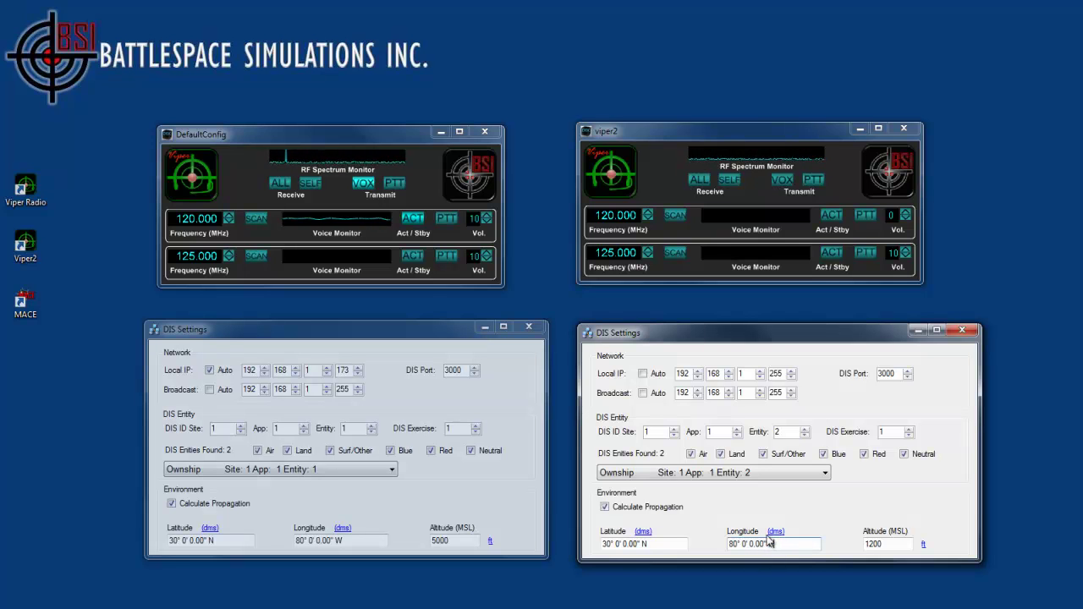
click(681, 541)
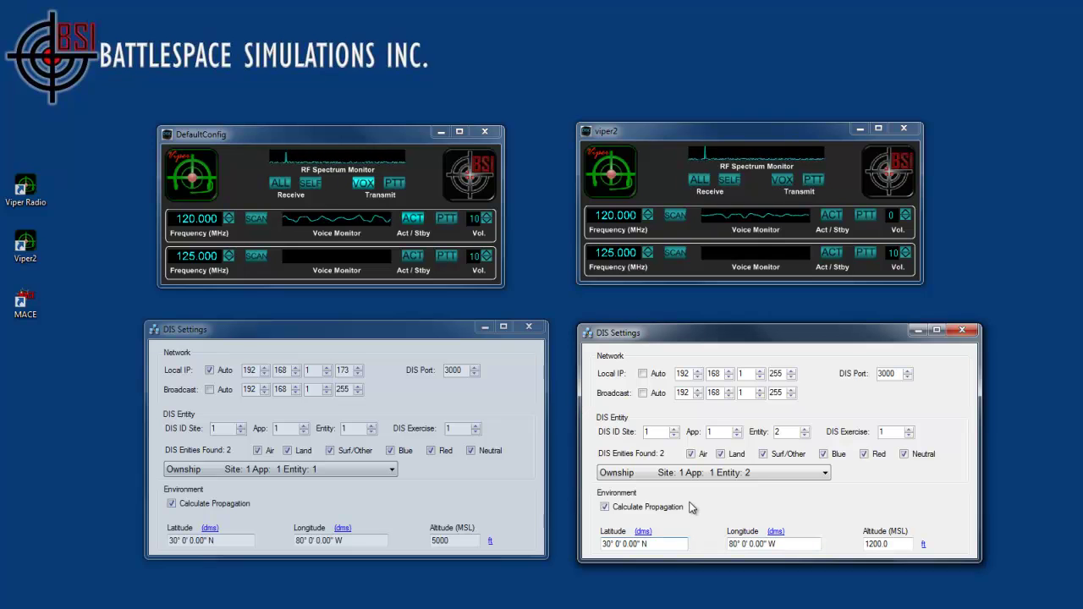
click(733, 543)
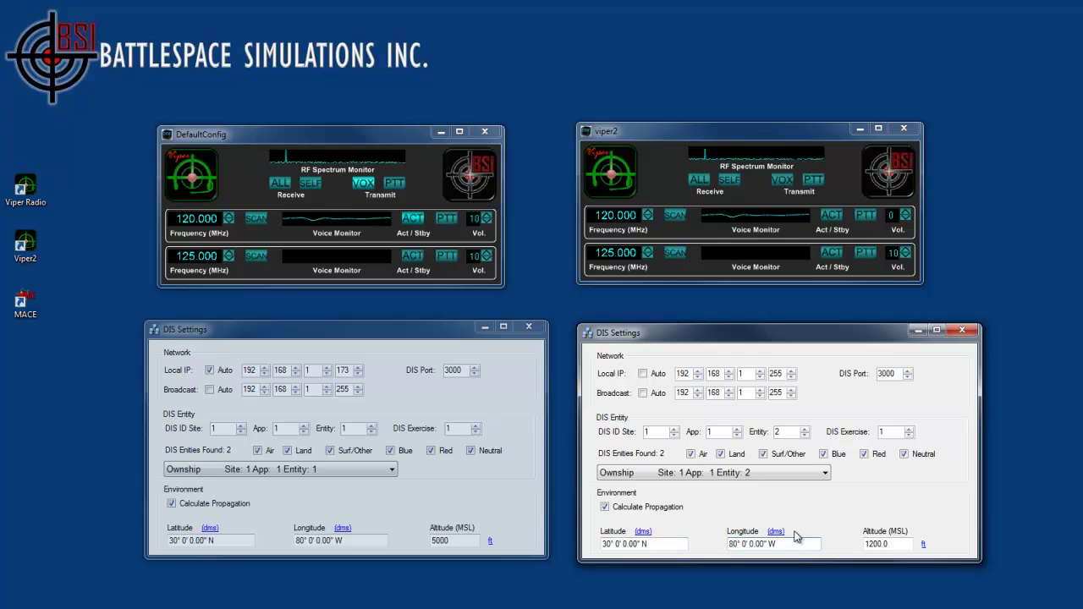
key(BackSpace)
text(1)
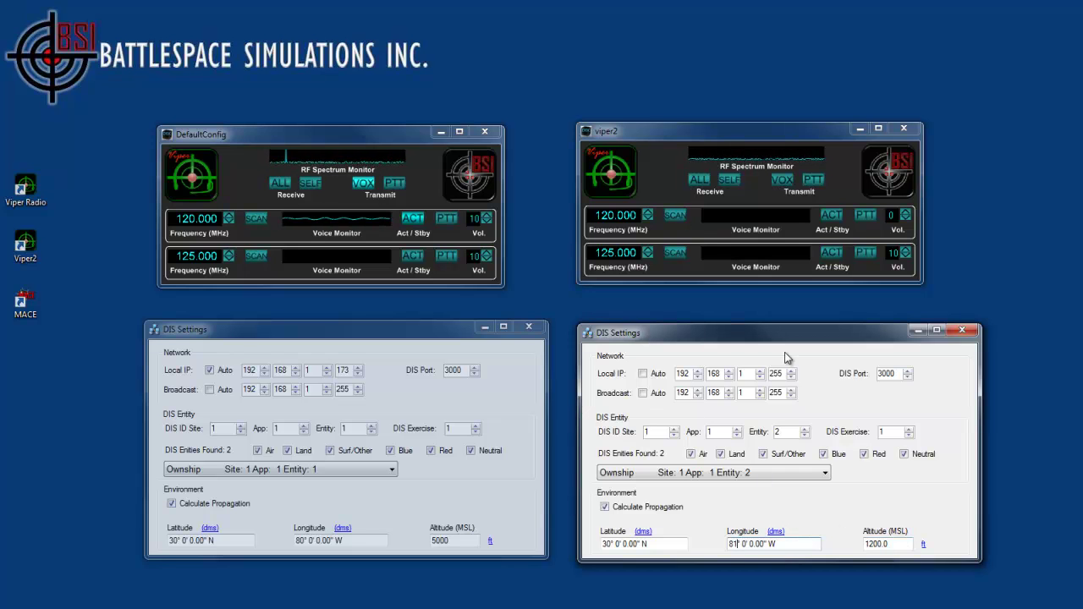
drag(895, 545, 843, 544)
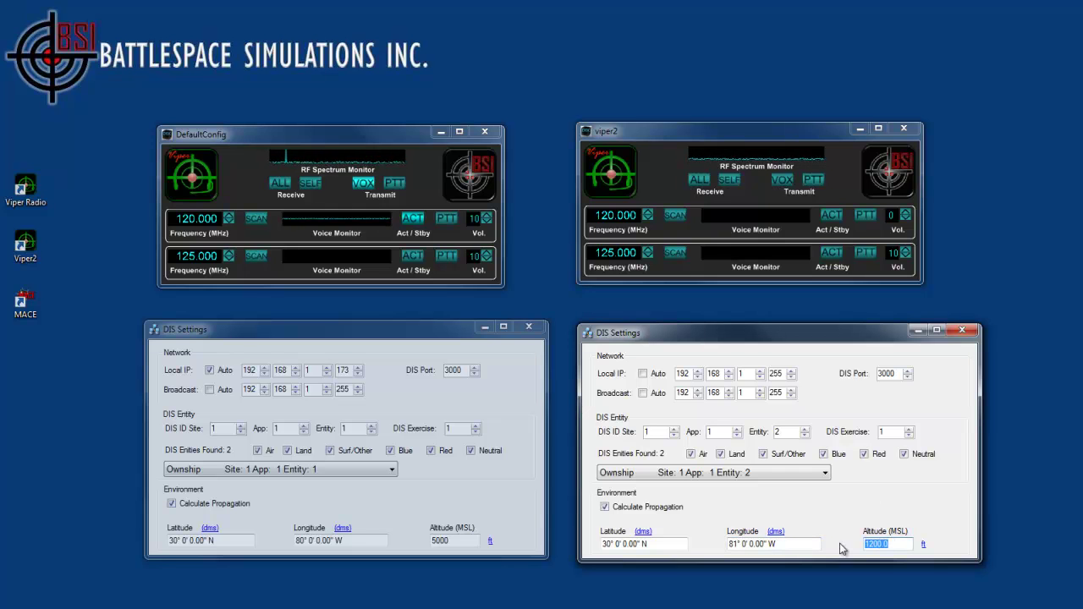
text(5)
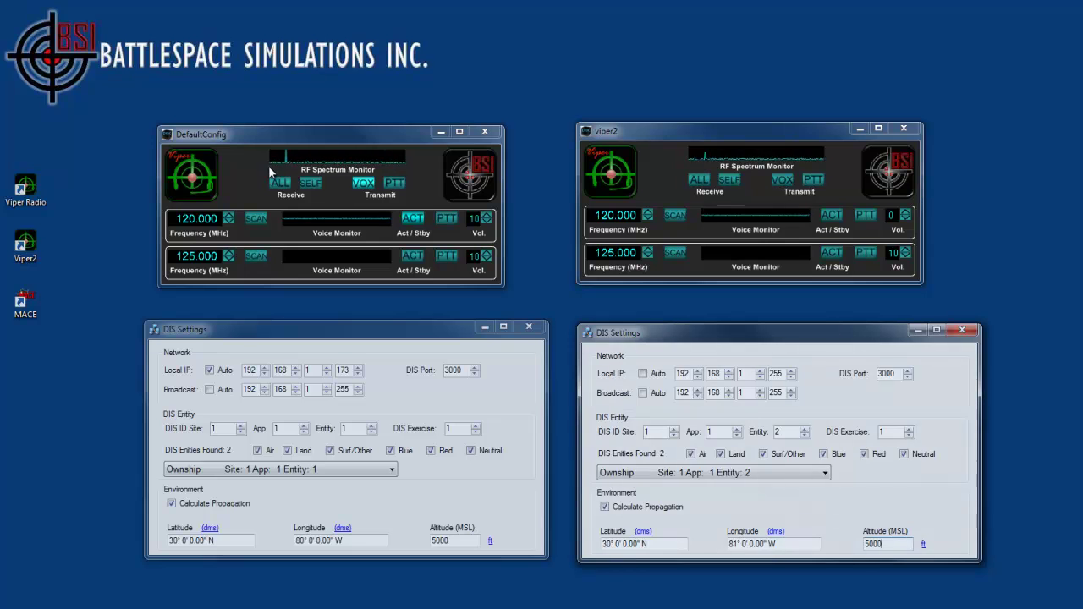
click(605, 507)
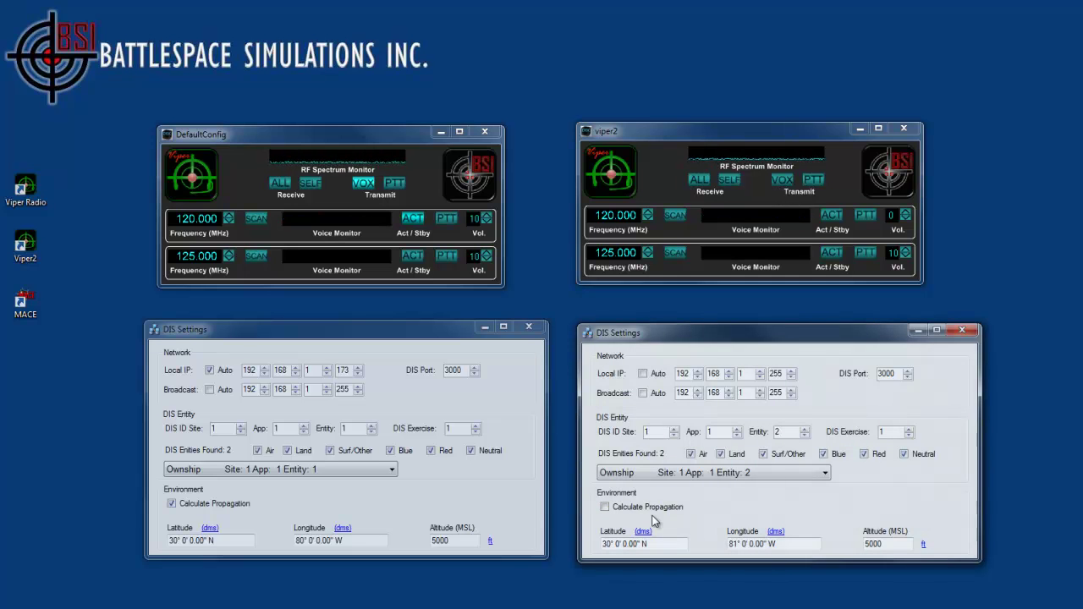
click(605, 507)
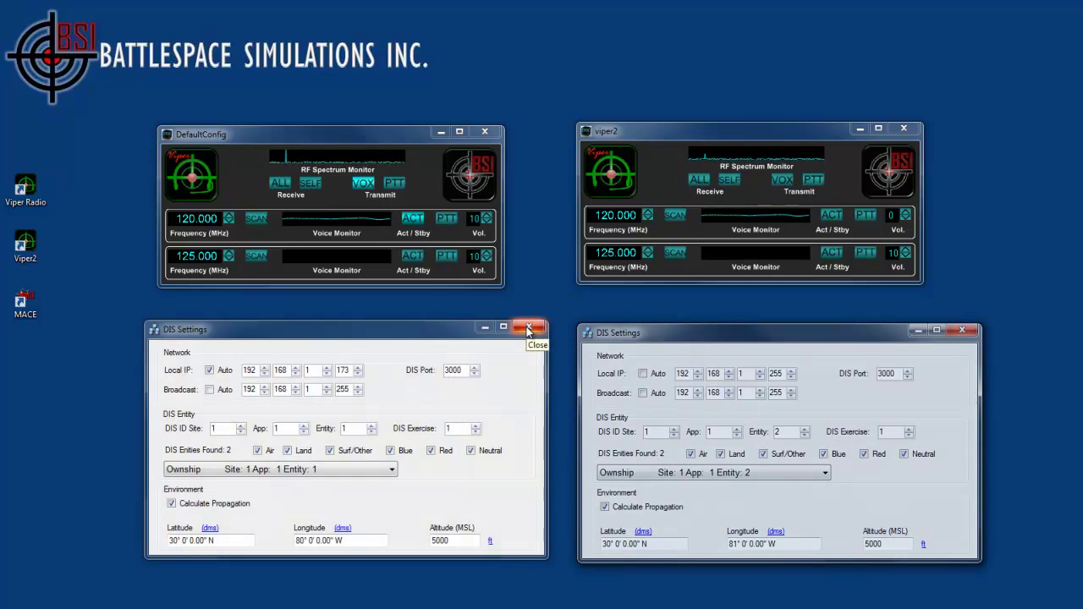
click(528, 328)
Step: Close viper2's DIS Settings, launch MACE, and move both radio windows up above it
click(962, 330)
double_click(26, 304)
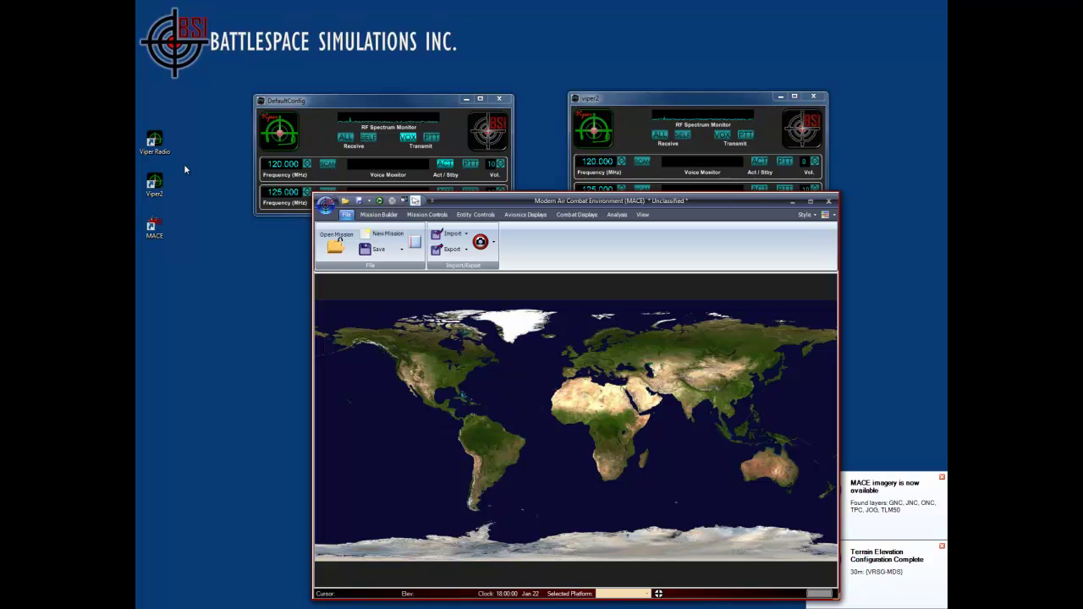
drag(394, 105, 381, 77)
drag(687, 104, 717, 71)
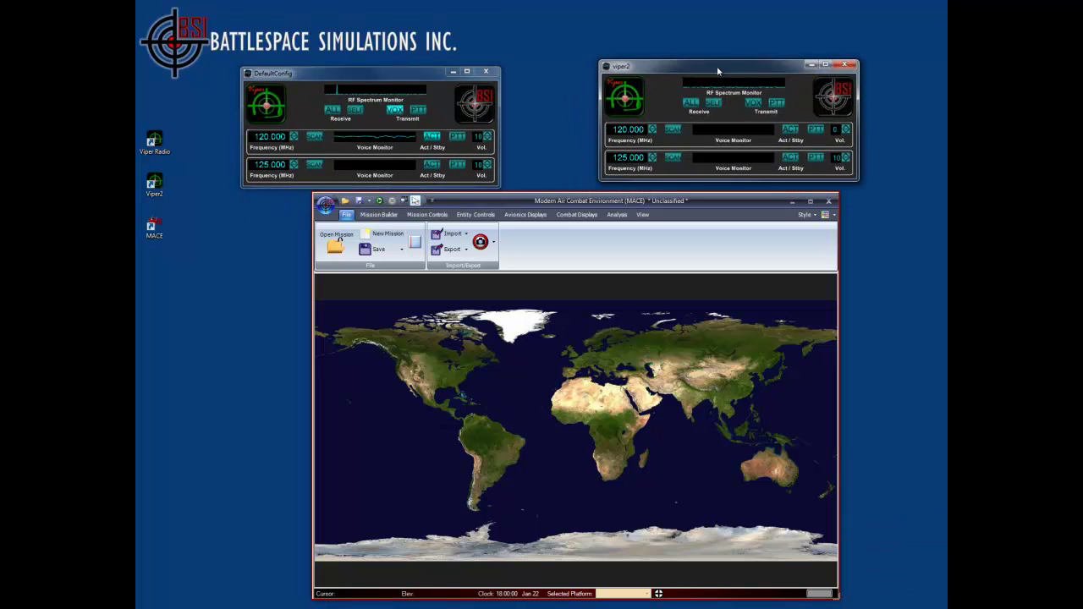
drag(436, 78, 434, 72)
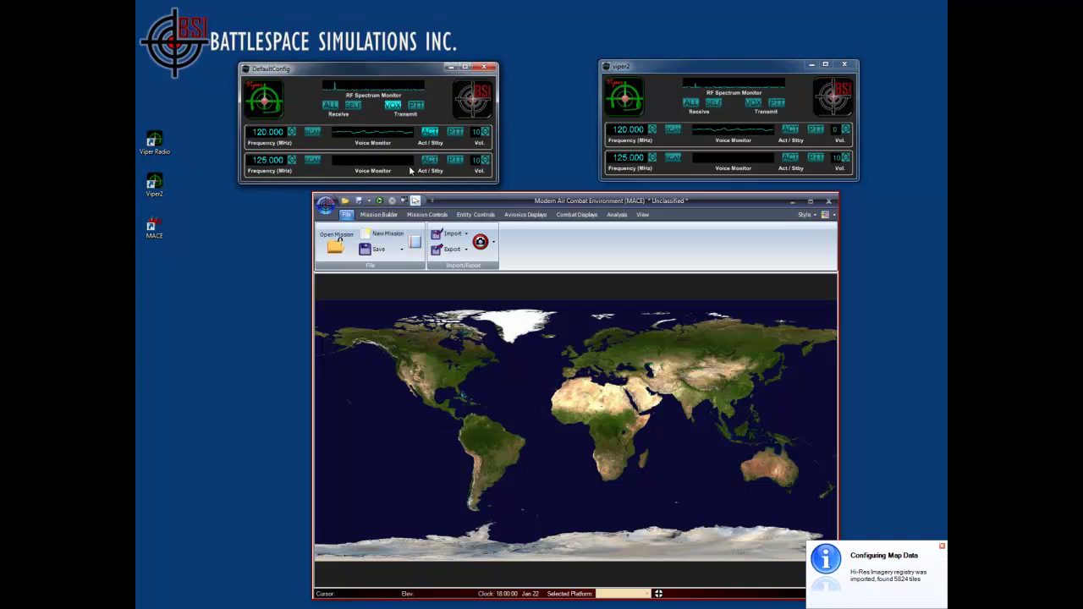
Step: Load and play the recent JammerTest_99.mis mission, then start viper2's frequency scanning
click(332, 211)
click(333, 215)
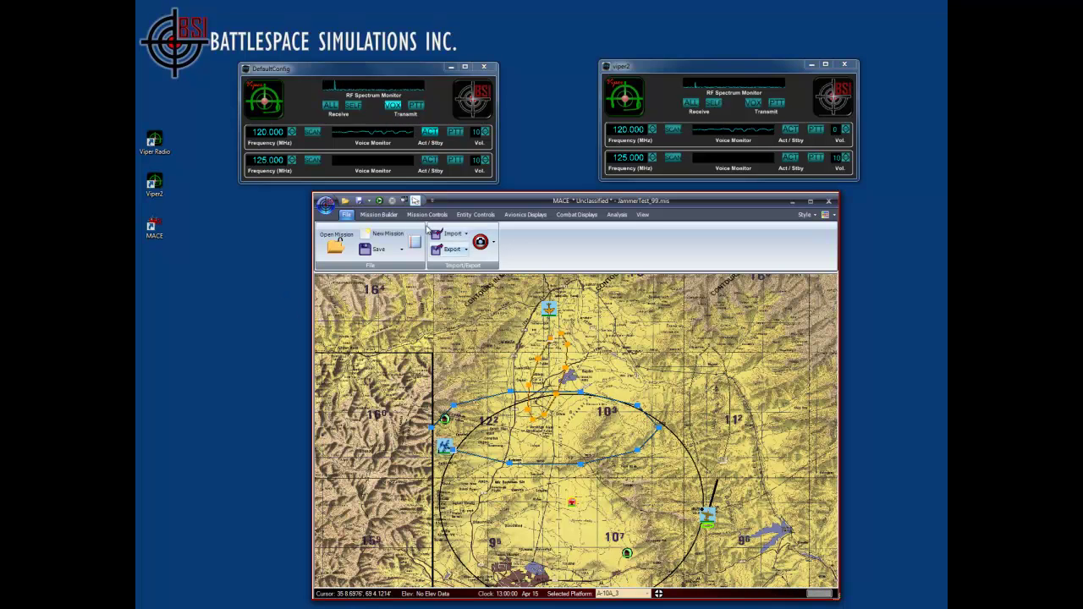
click(380, 200)
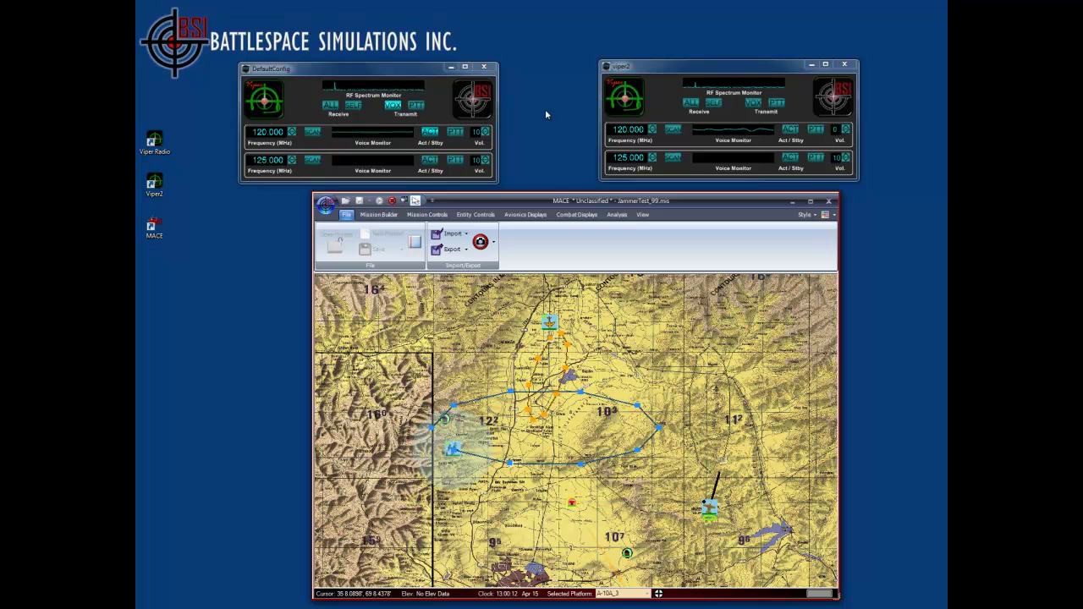
click(696, 172)
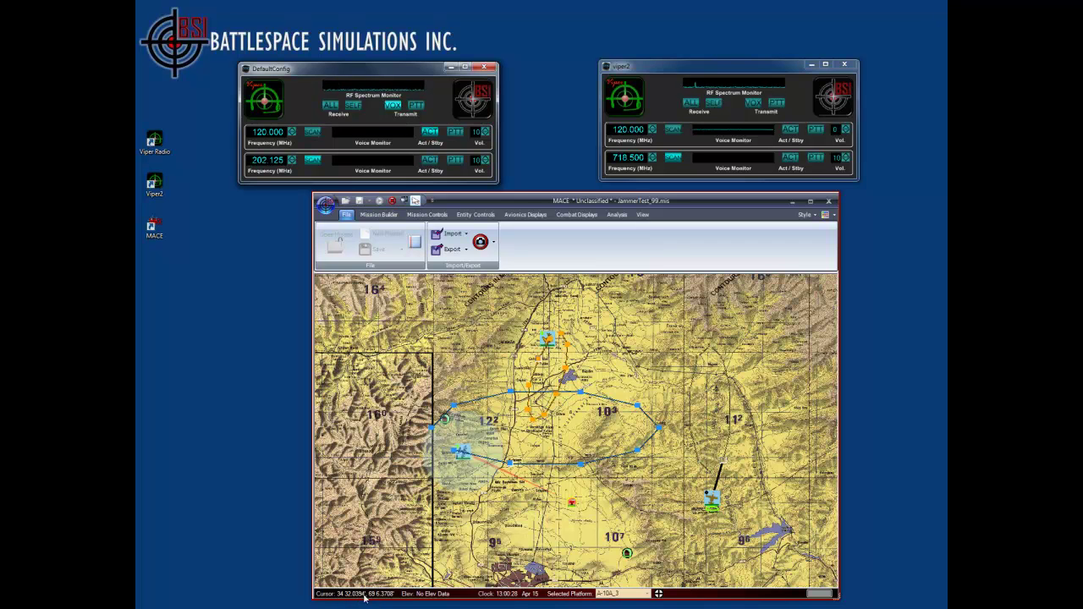
Step: Reopen DefaultConfig's DIS Settings beside the map and select the EA-6B_2 aircraft
click(456, 118)
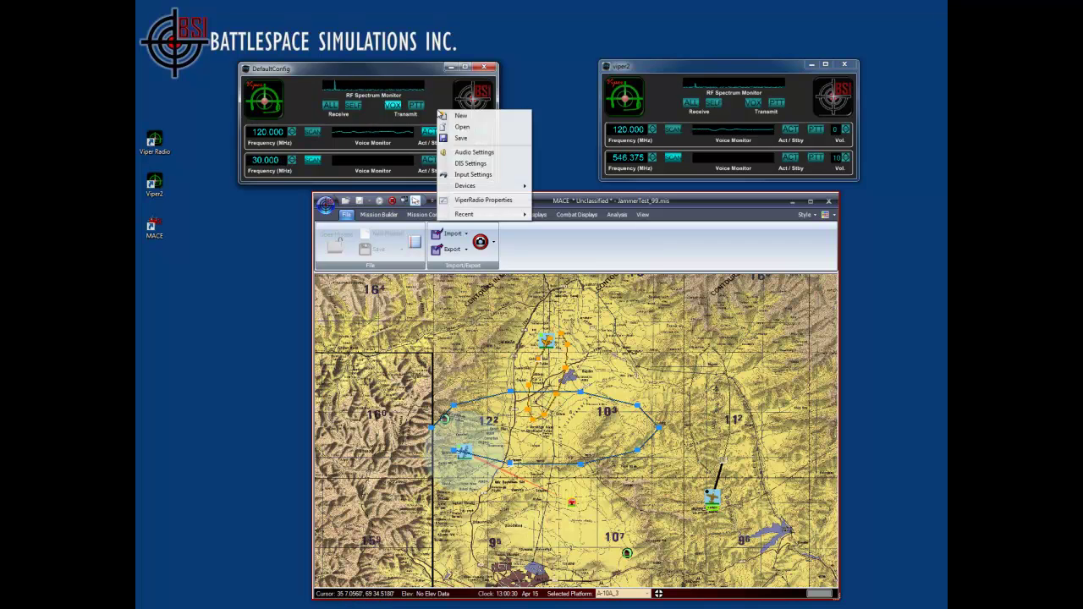
click(474, 175)
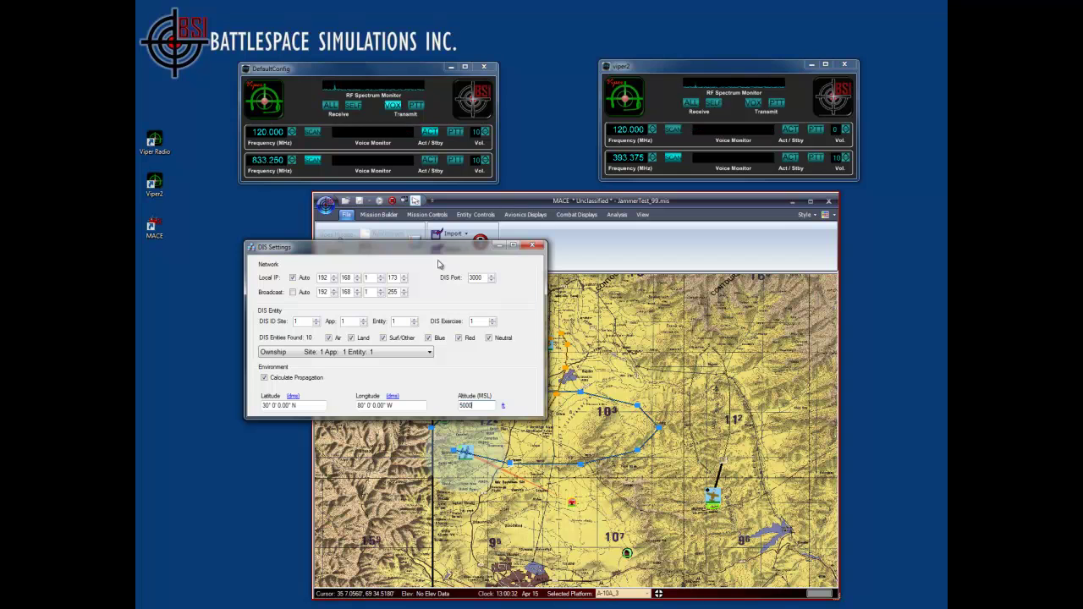
drag(431, 251, 378, 244)
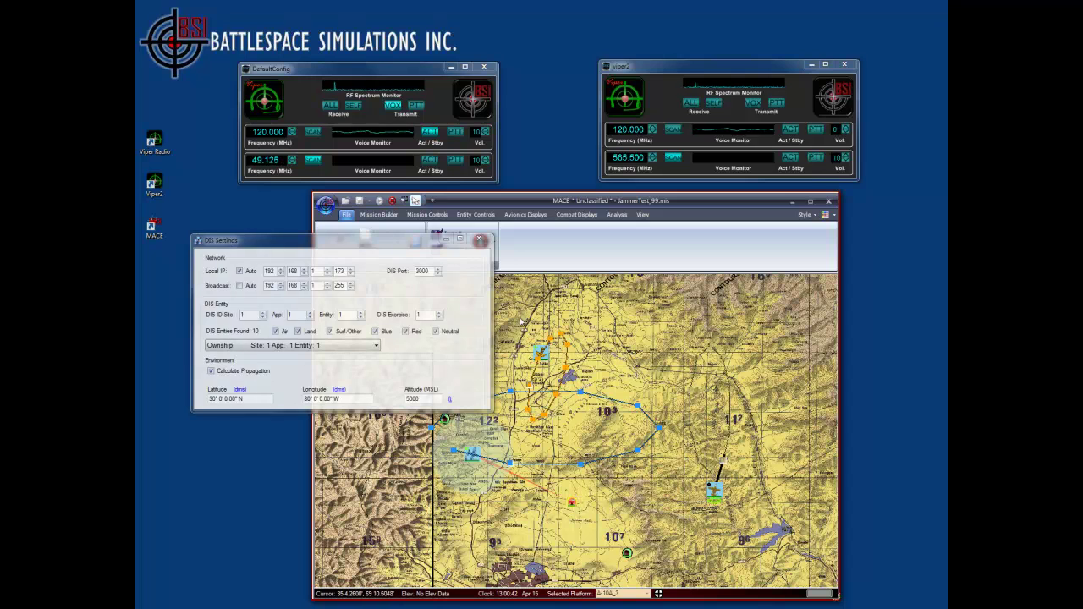
click(540, 353)
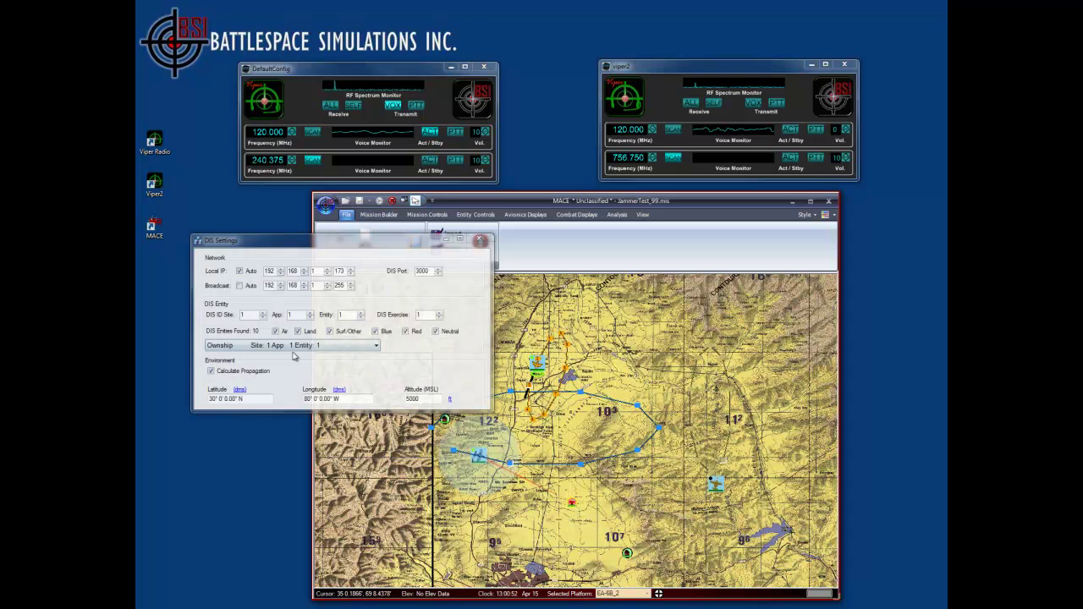
Step: Set DefaultConfig's Ownship to EA-6B_2 (Site 1, App 47, Entity 1022) and mute channel 165.000
click(375, 346)
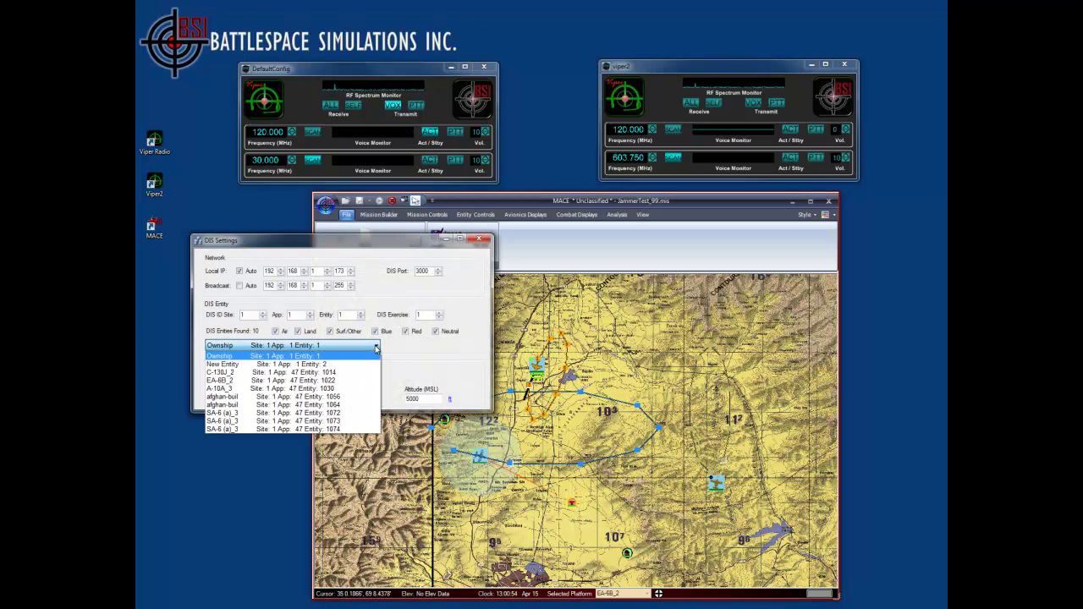
click(233, 381)
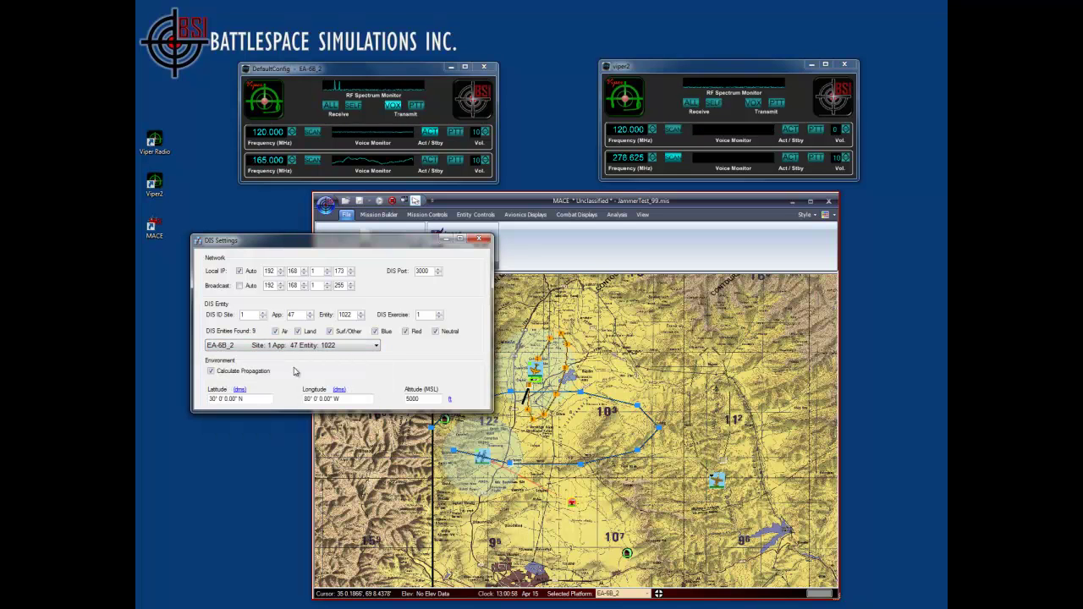
click(484, 165)
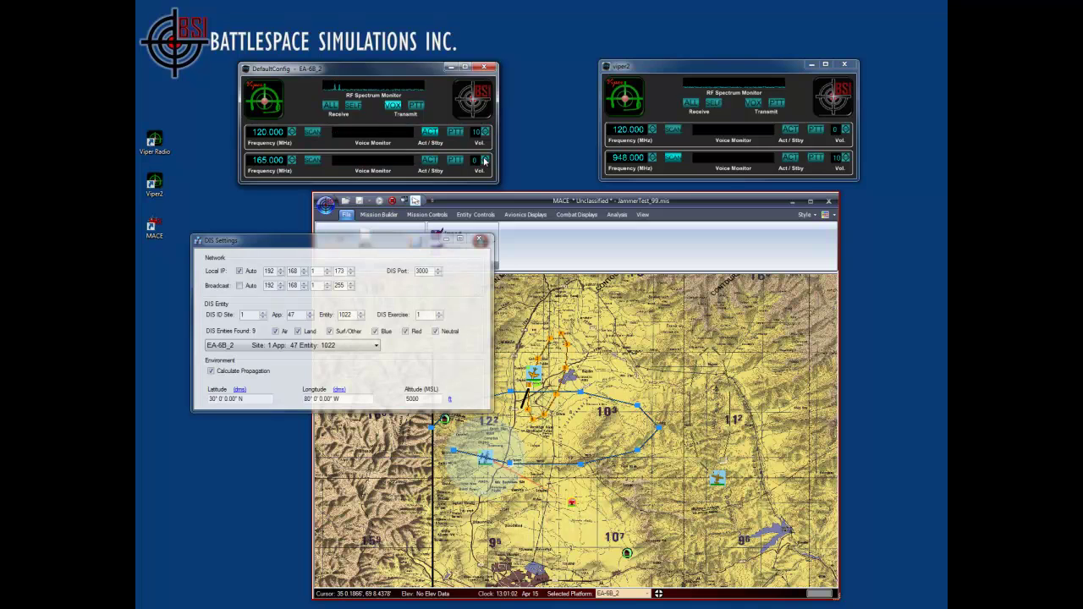